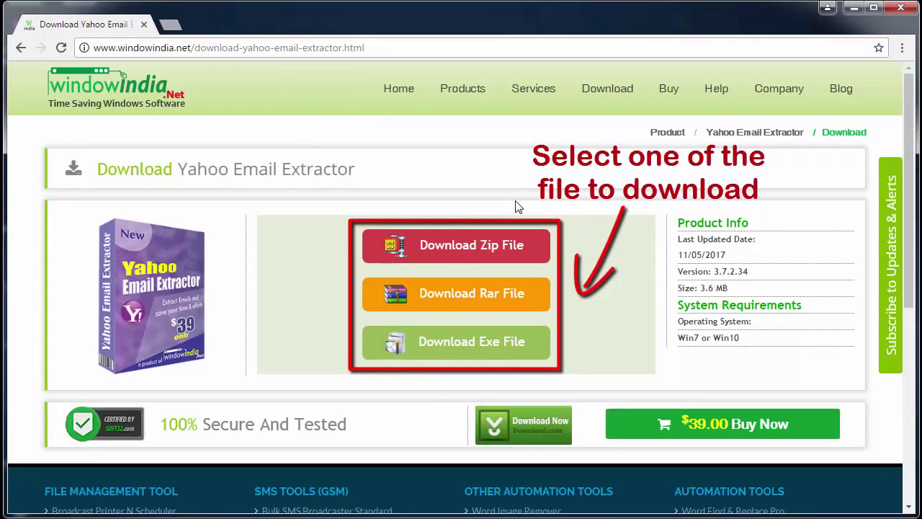
# Download Yahoo Email Extractor as a zip file from the windowindia download page
pyautogui.click(488, 252)
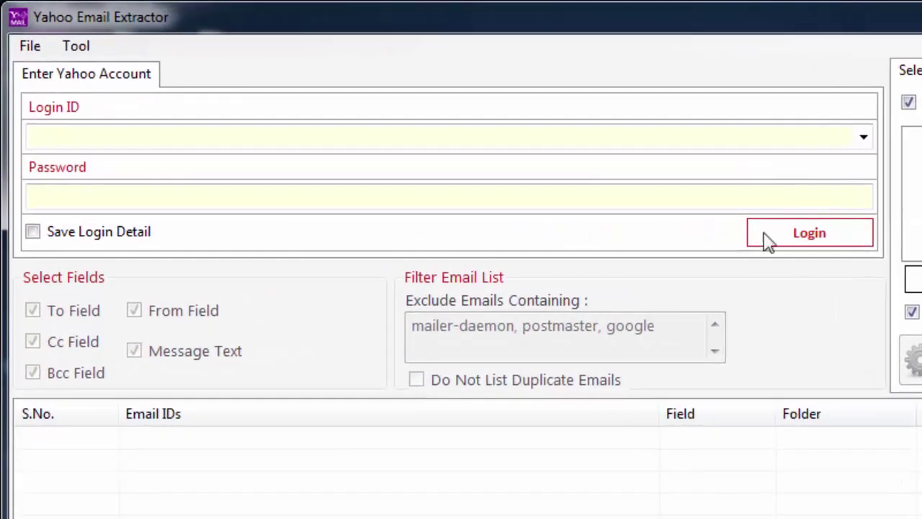
# Log in with the account's Yahoo login ID and password, with Save Login Detail ticked
pyautogui.click(517, 132)
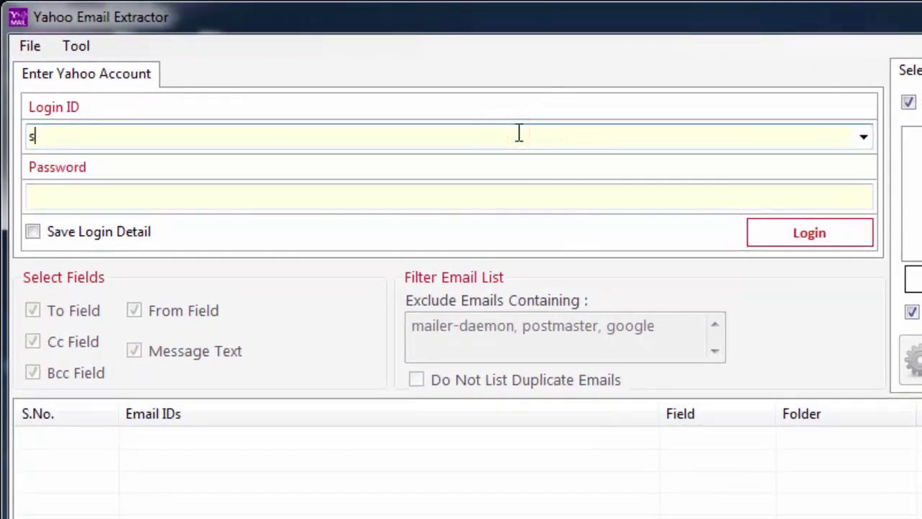
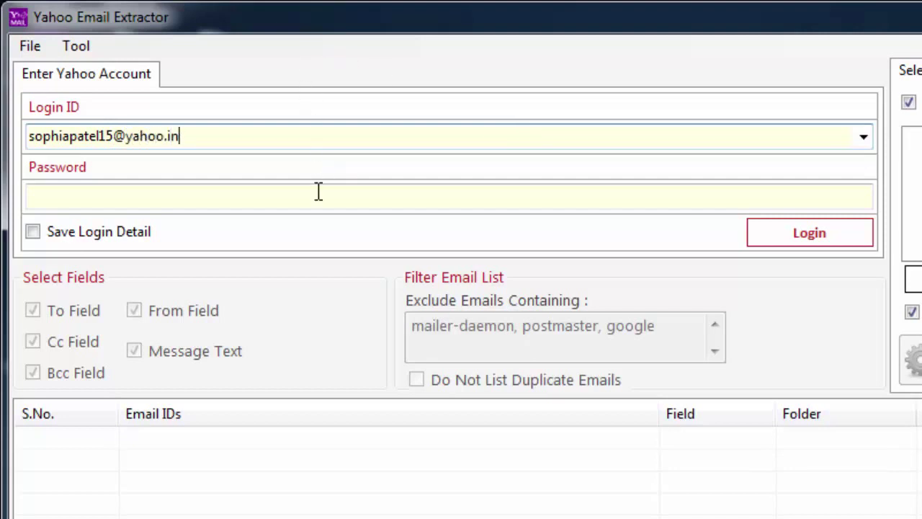
pyautogui.click(318, 191)
pyautogui.write('*')
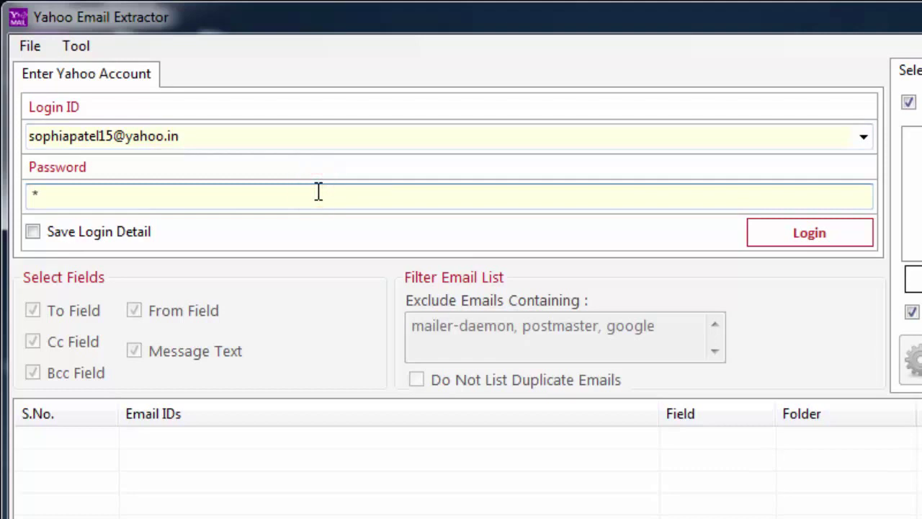
pyautogui.write('**********')
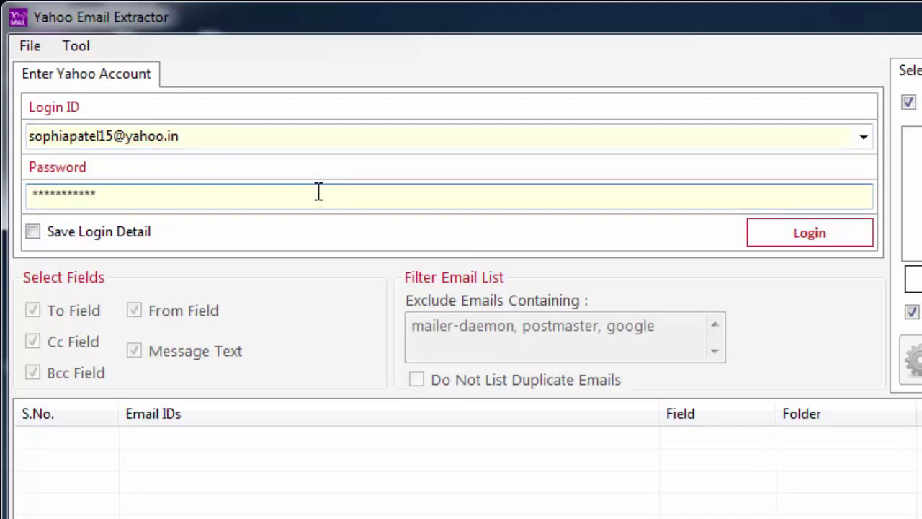
pyautogui.click(32, 232)
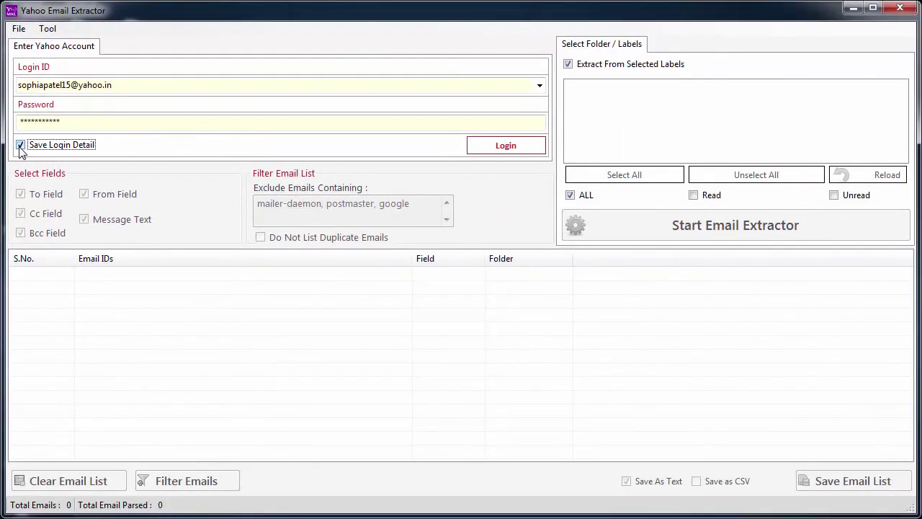
pyautogui.click(497, 154)
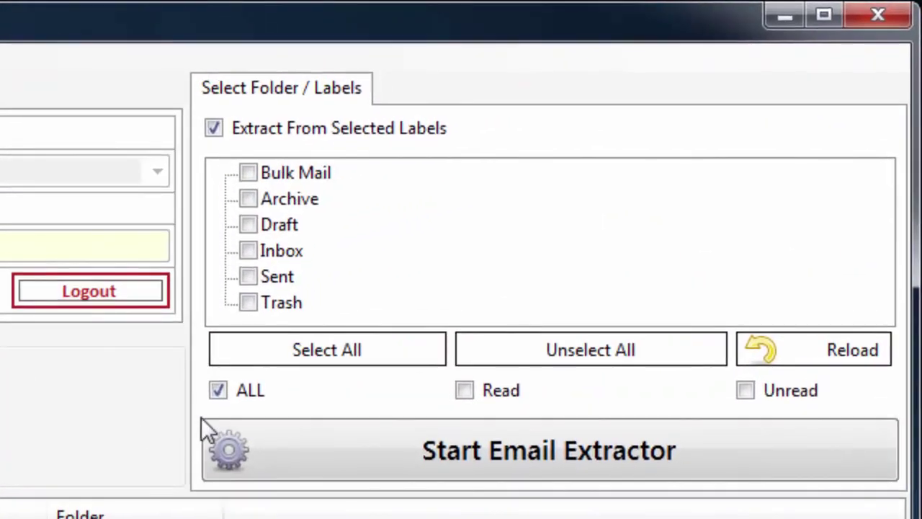
# Tick the Bulk Mail, Archive and Draft labels, leaving Inbox unticked
pyautogui.click(252, 177)
pyautogui.click(250, 199)
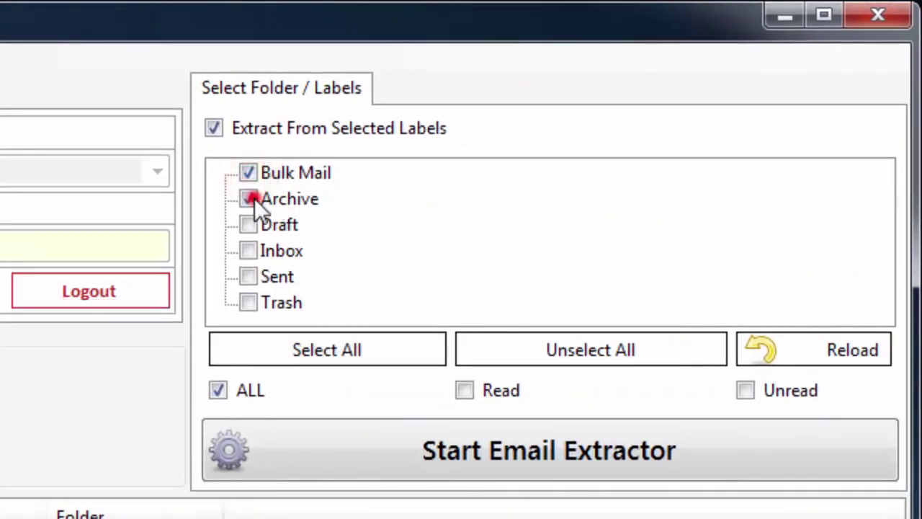
pyautogui.click(248, 224)
pyautogui.click(251, 250)
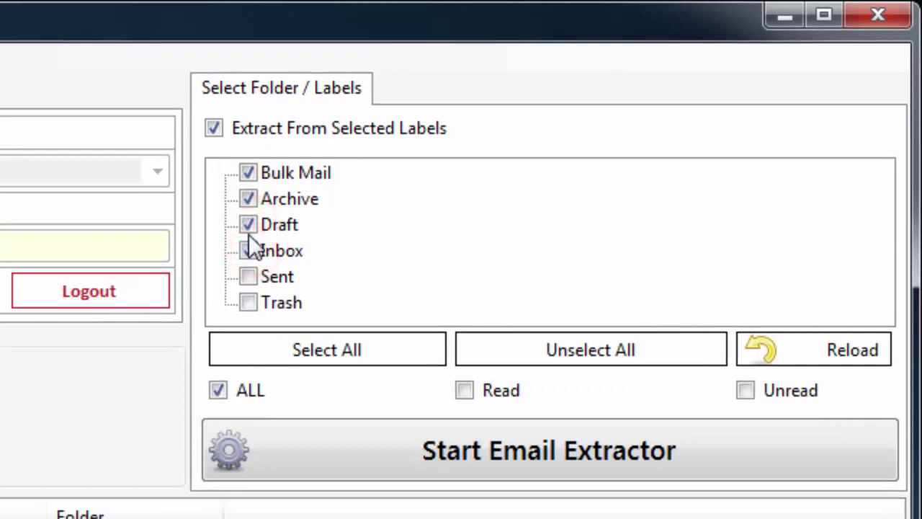
pyautogui.click(248, 251)
# Untick Extract From Selected Labels, choose All folders, and set messages to ALL
pyautogui.click(215, 130)
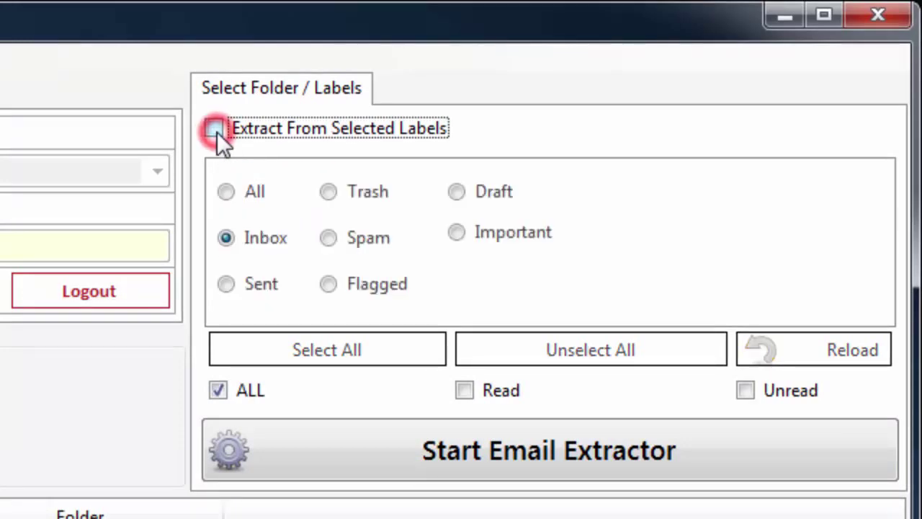
pyautogui.click(226, 191)
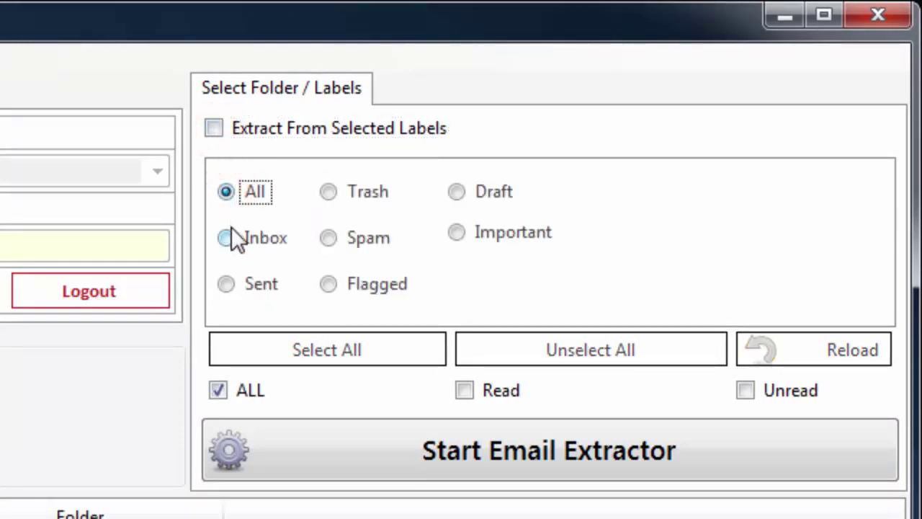
pyautogui.click(461, 390)
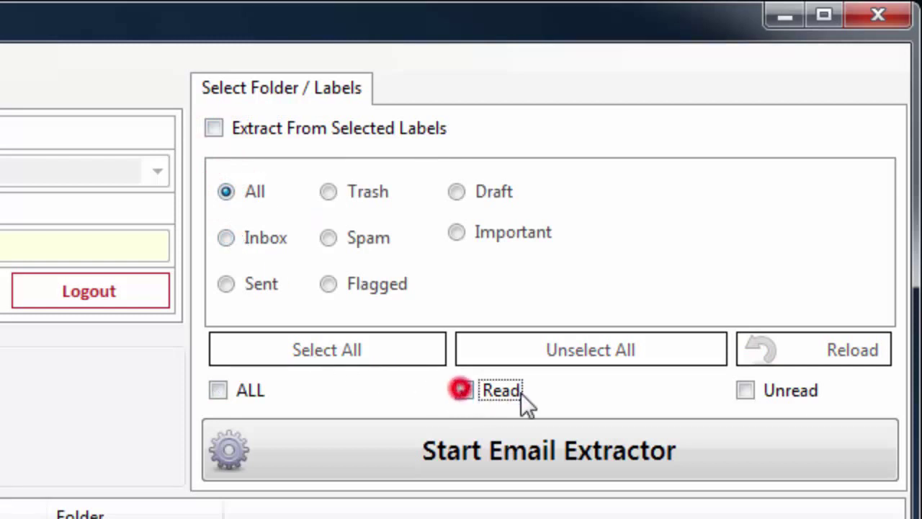
pyautogui.click(749, 391)
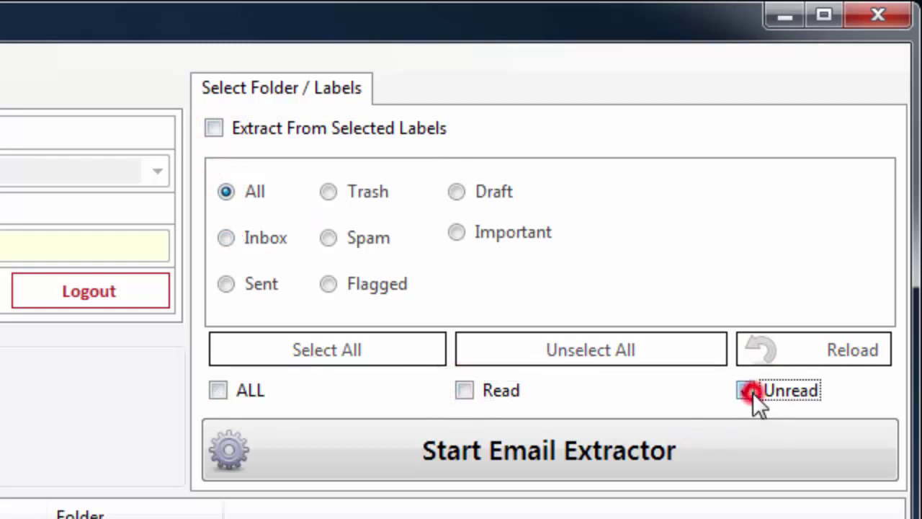
pyautogui.click(219, 390)
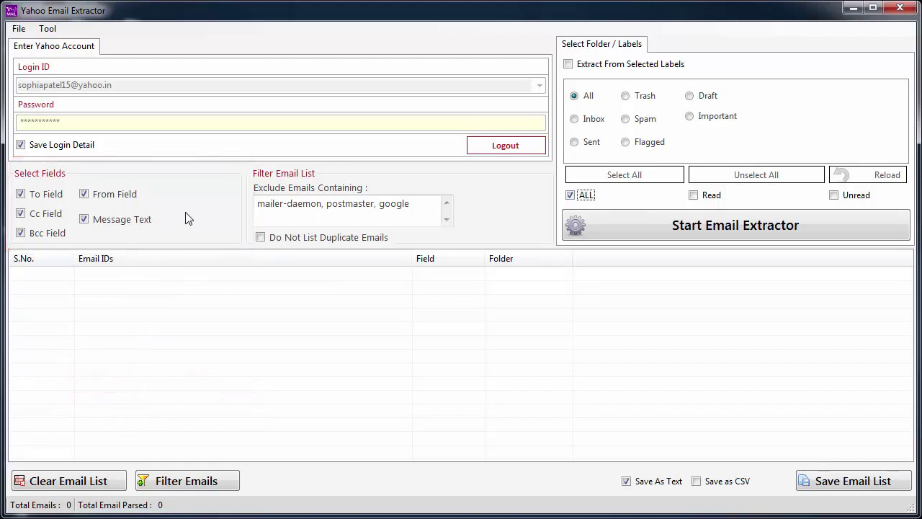
# Keep To, Cc, Bcc, From and Message Text ticked, and enable Do Not List Duplicate Emails
pyautogui.click(83, 194)
pyautogui.click(84, 219)
pyautogui.click(84, 194)
pyautogui.click(84, 219)
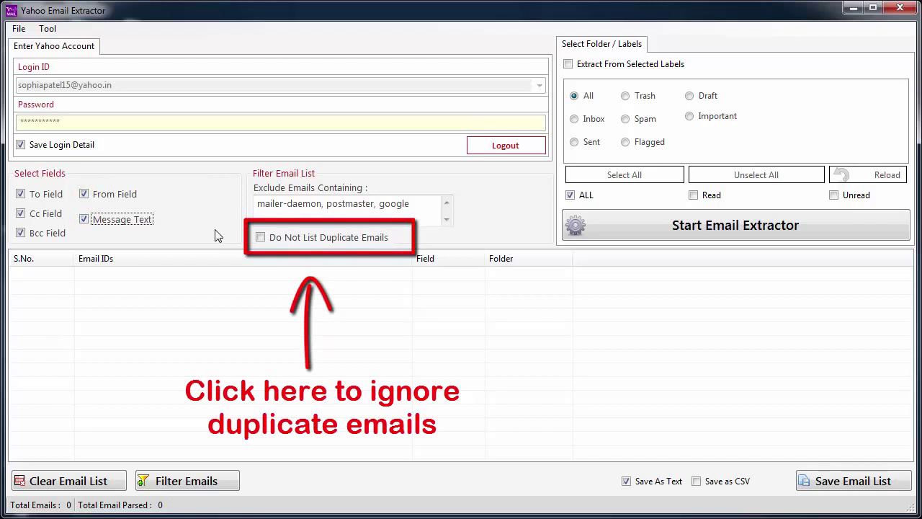
pyautogui.click(261, 238)
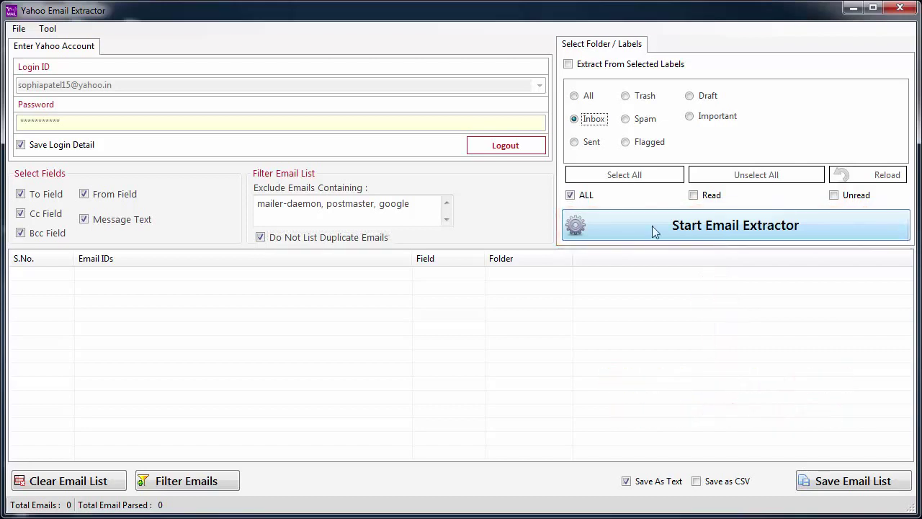
# Run the extraction on the Inbox and dismiss the completion message (54 emails from 285)
pyautogui.click(653, 226)
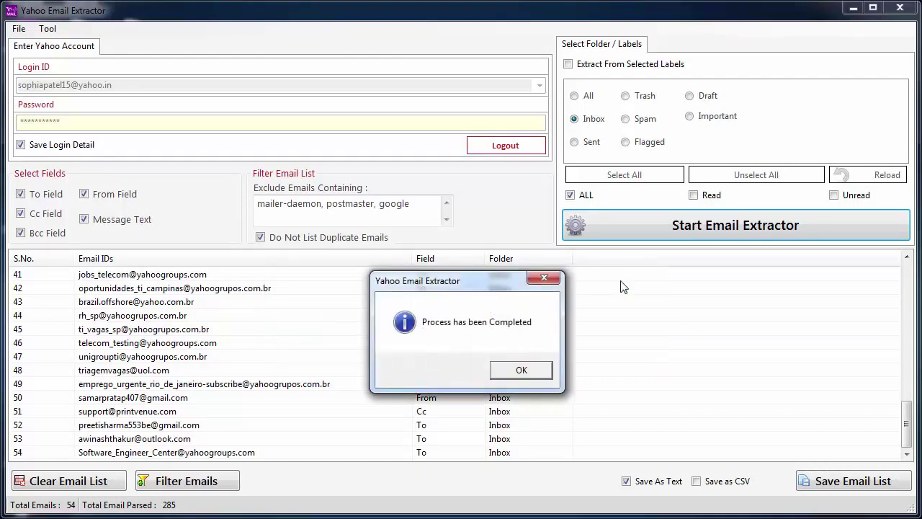
pyautogui.click(531, 369)
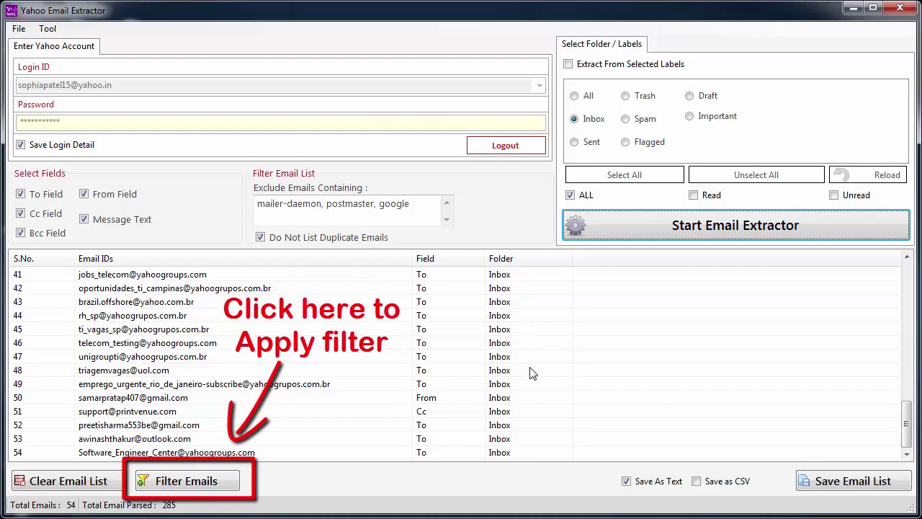
pyautogui.click(211, 480)
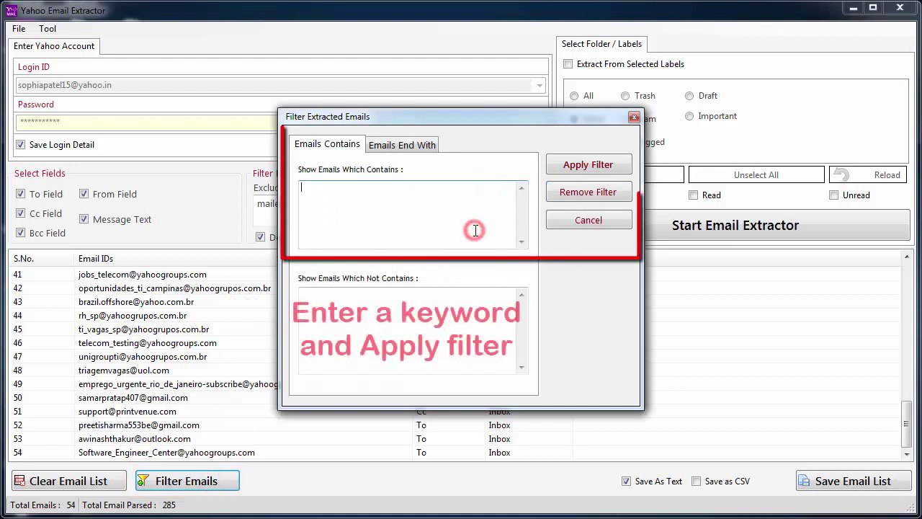
pyautogui.write('ya')
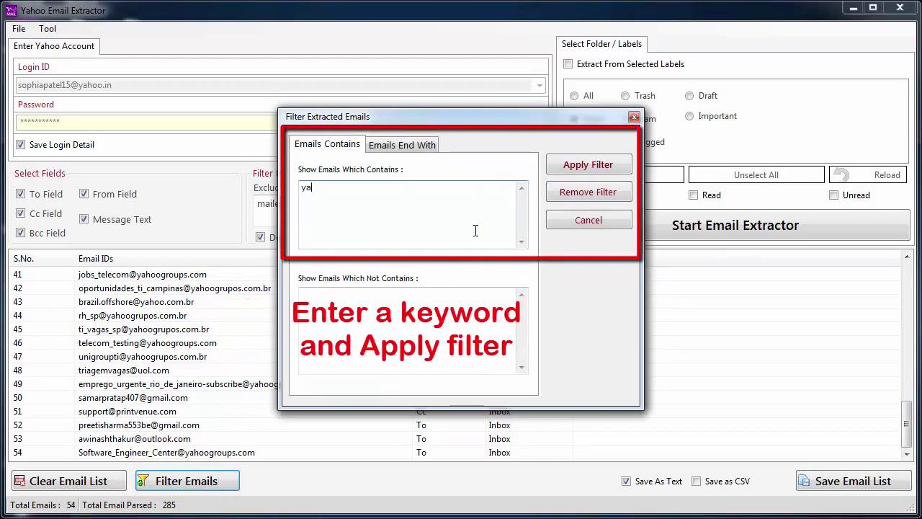
pyautogui.write('hoo')
pyautogui.click(601, 166)
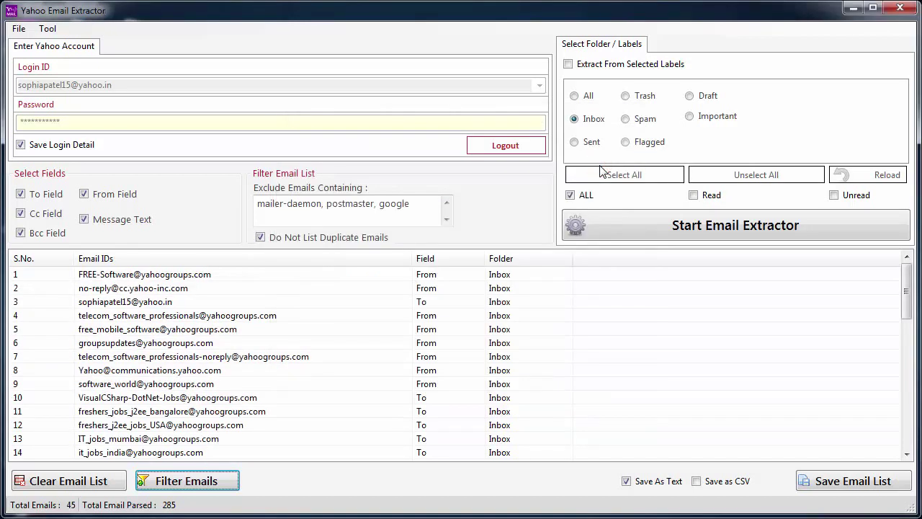
pyautogui.click(422, 342)
pyautogui.scroll(-10, 422, 342)
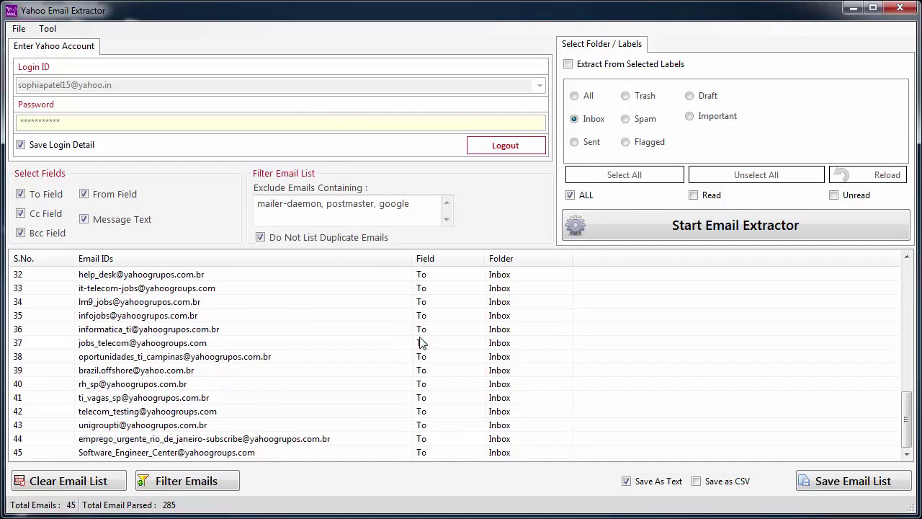
pyautogui.scroll(10, 422, 343)
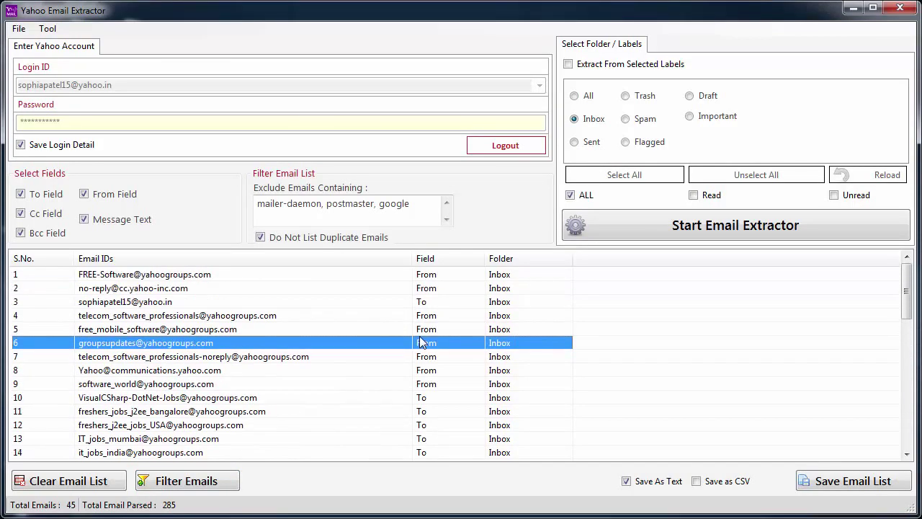
pyautogui.click(202, 486)
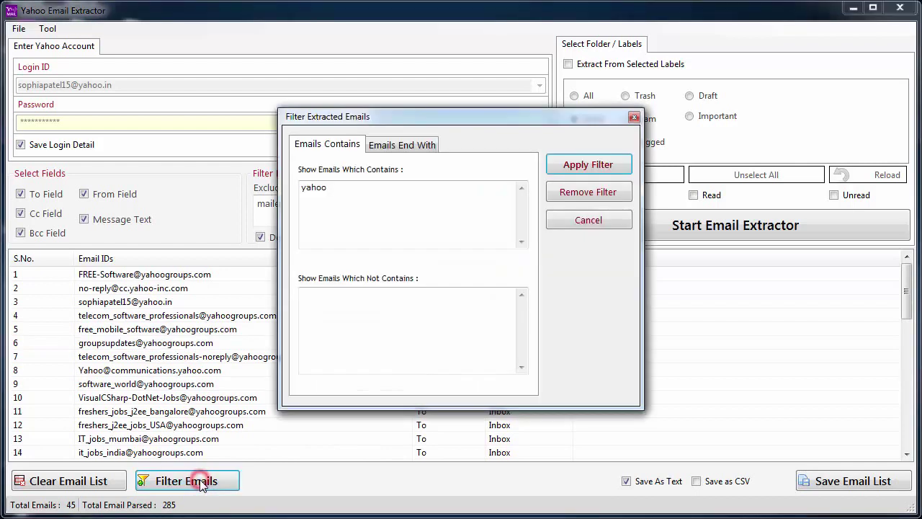
pyautogui.click(569, 193)
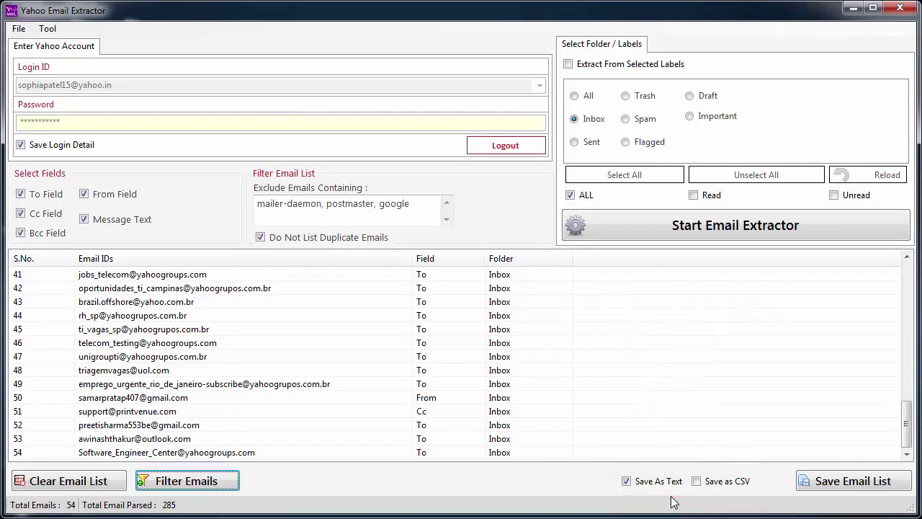
# Save the 54 emails in text format as 'email-list' and confirm the success message
pyautogui.click(697, 482)
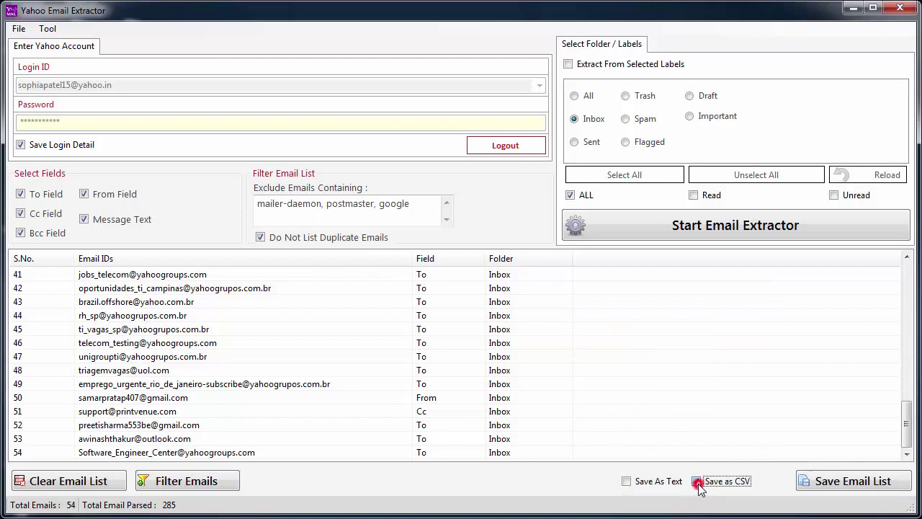
pyautogui.click(626, 481)
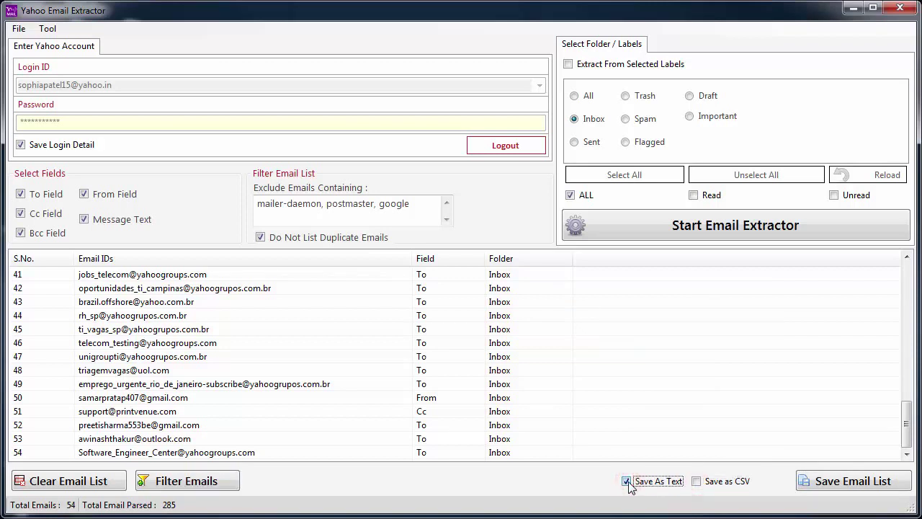
pyautogui.click(867, 488)
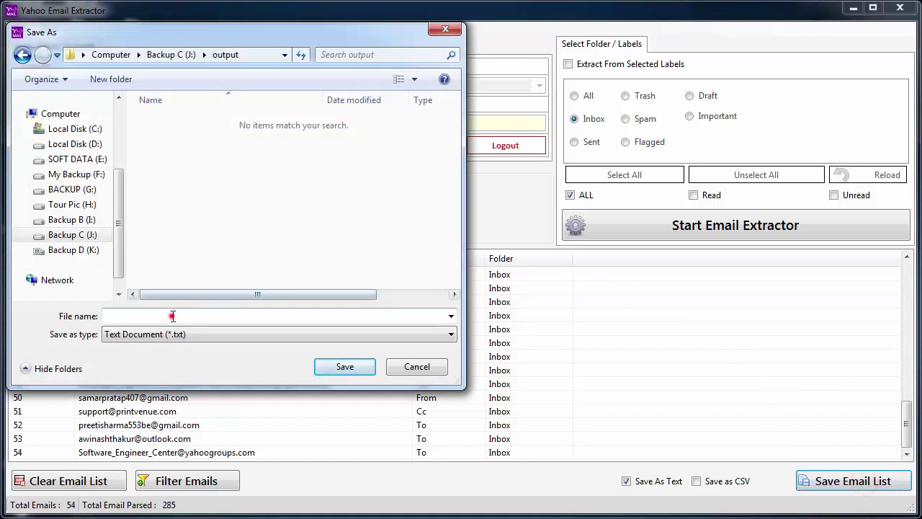
pyautogui.click(171, 315)
pyautogui.write('email-list')
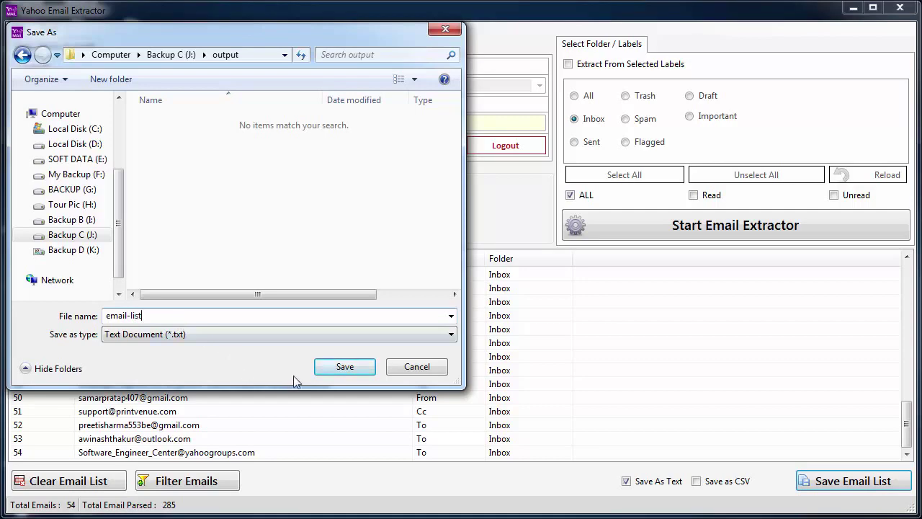
pyautogui.click(329, 369)
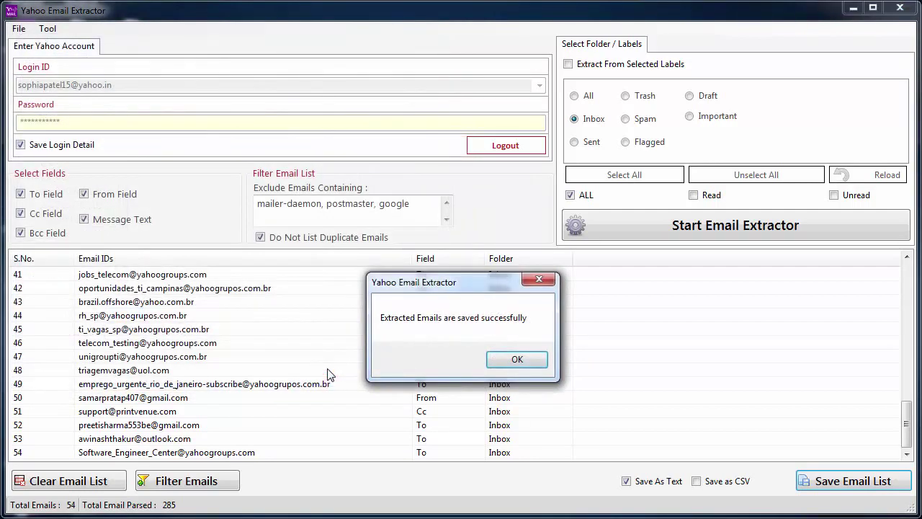
pyautogui.click(497, 362)
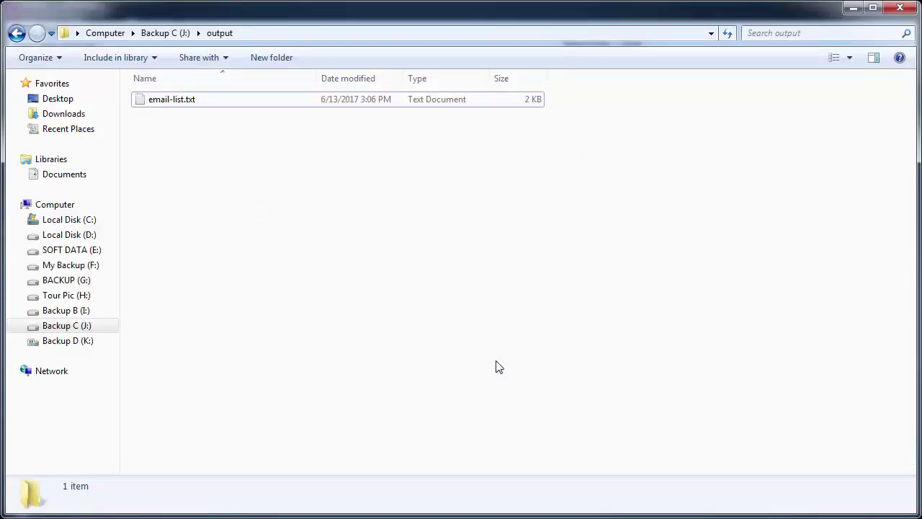
pyautogui.doubleClick(185, 103)
pyautogui.moveTo(333, 215); pyautogui.dragTo(335, 136)
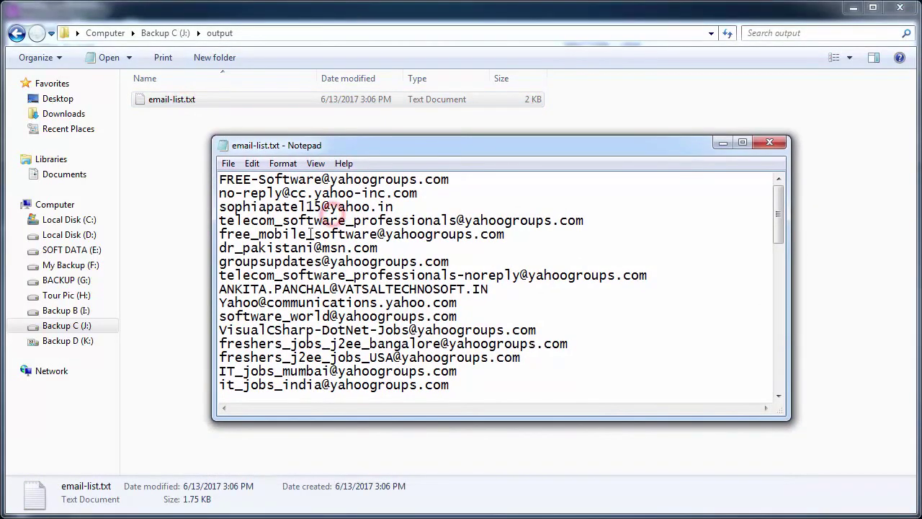
pyautogui.scroll(-13, 311, 236)
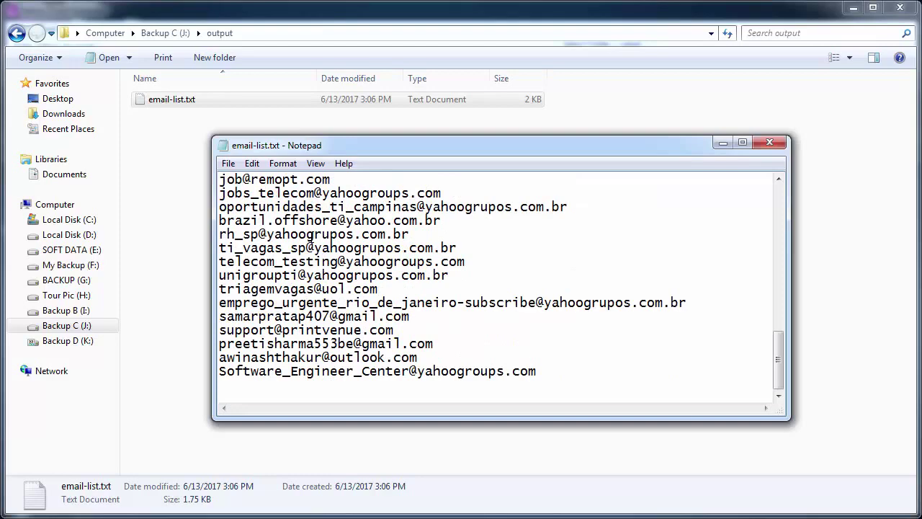
pyautogui.scroll(13, 312, 236)
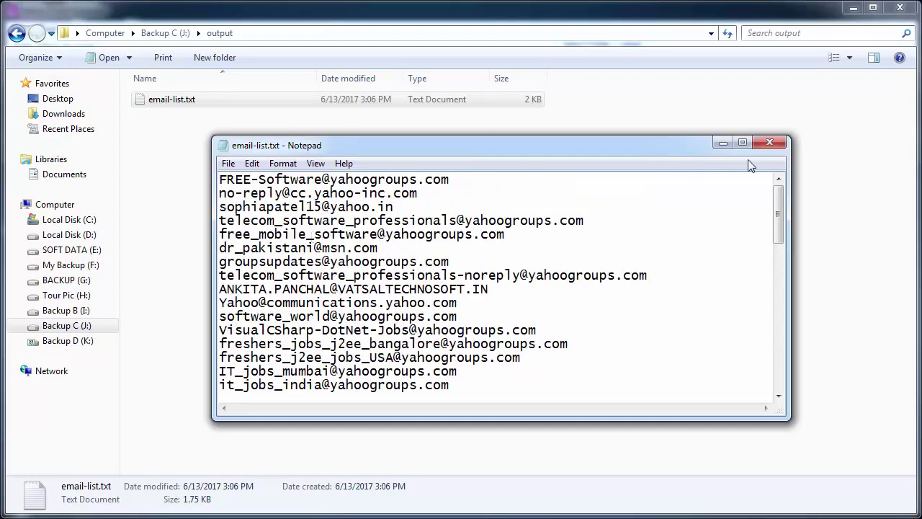
pyautogui.click(770, 144)
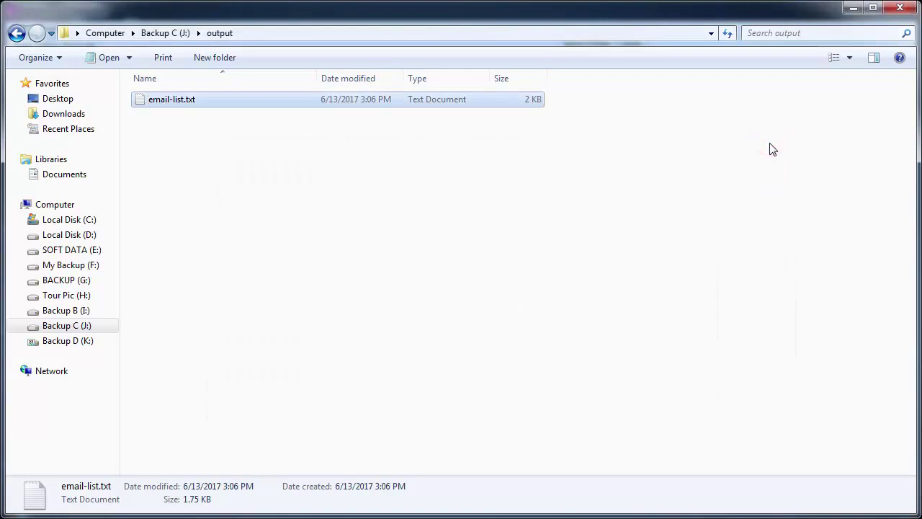